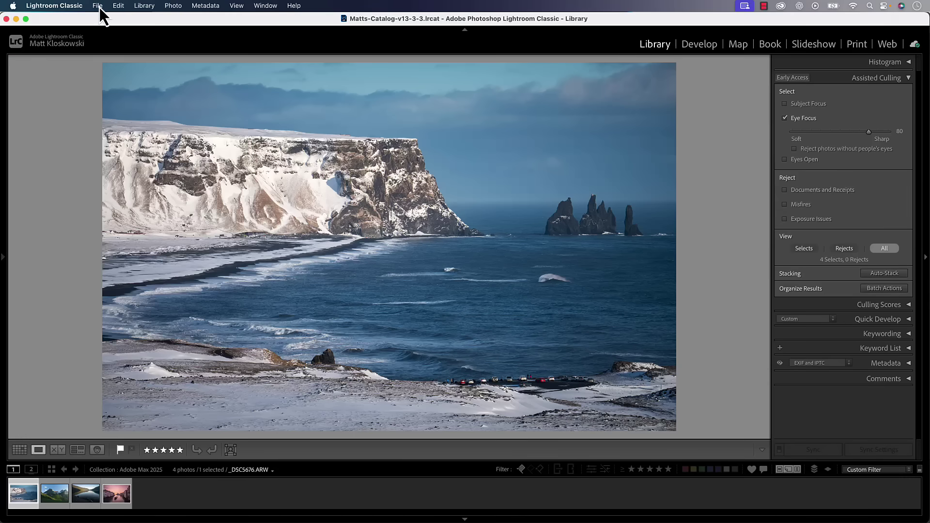
- Bring up the File menu with the mountain landscape photo _DSC8325.ARW selected
left_click(98, 7)
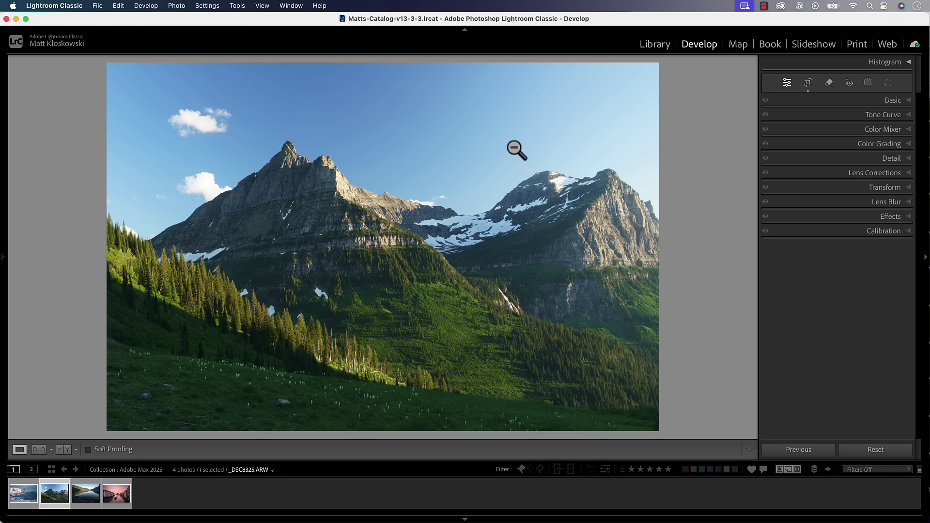
- Open Point Color and sample the sky's light blue with the dropper
left_click(886, 130)
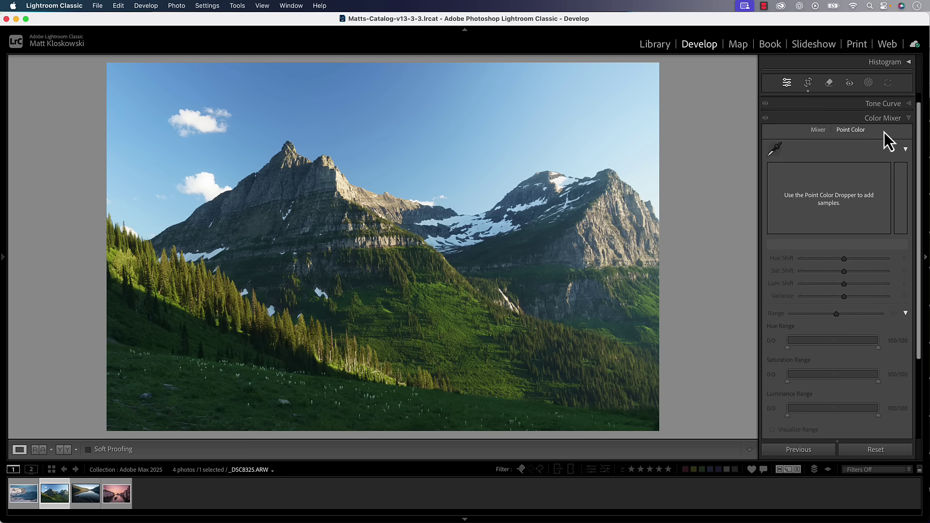
left_click(777, 151)
left_click(365, 111)
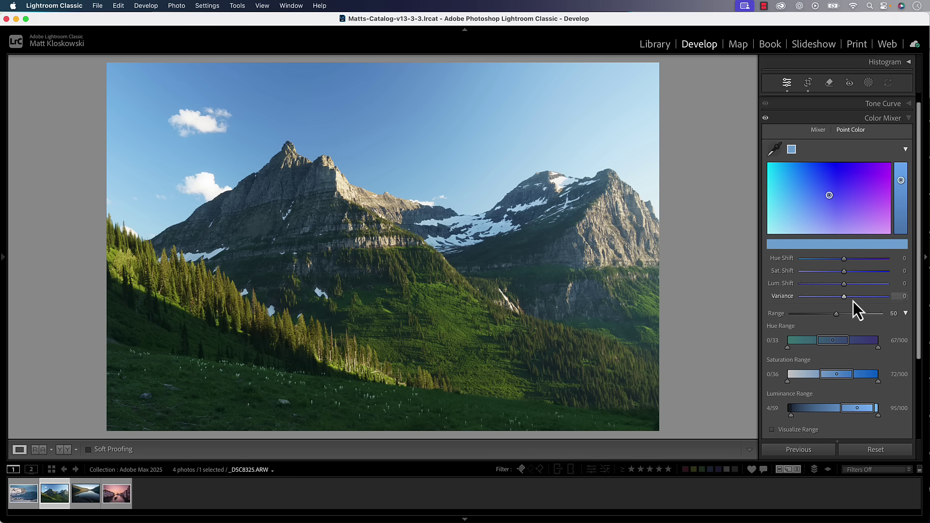
- Test Variance at -100, reset it to 0, then delete the sky swatch
left_click_drag(849, 298, 812, 306)
double_click(787, 298)
right_click(792, 150)
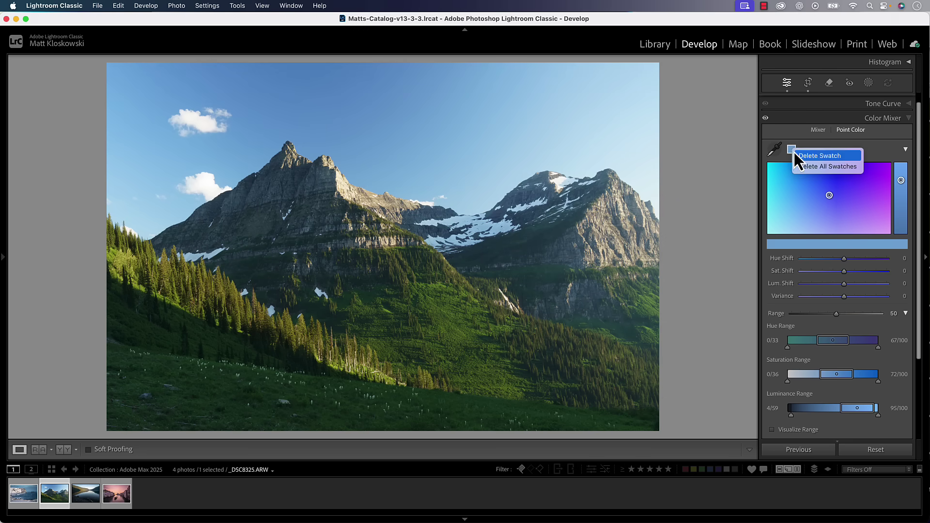
left_click(806, 157)
- Create a Select Sky mask and sample the sky's blue in its Point Color
left_click(881, 121)
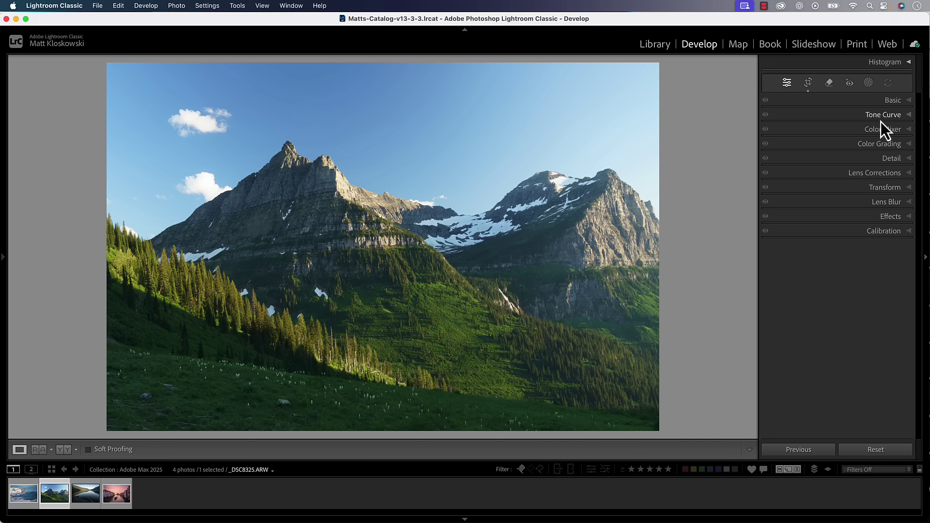
left_click(869, 84)
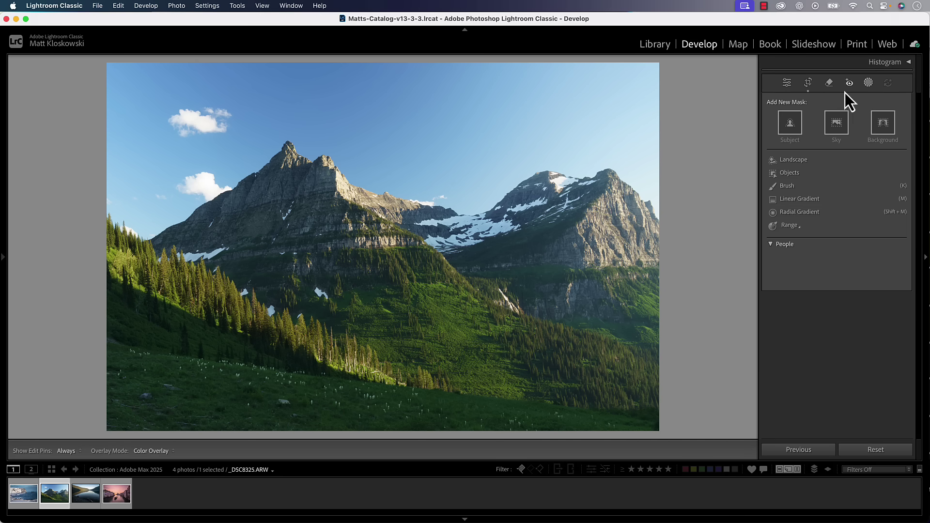
left_click(836, 124)
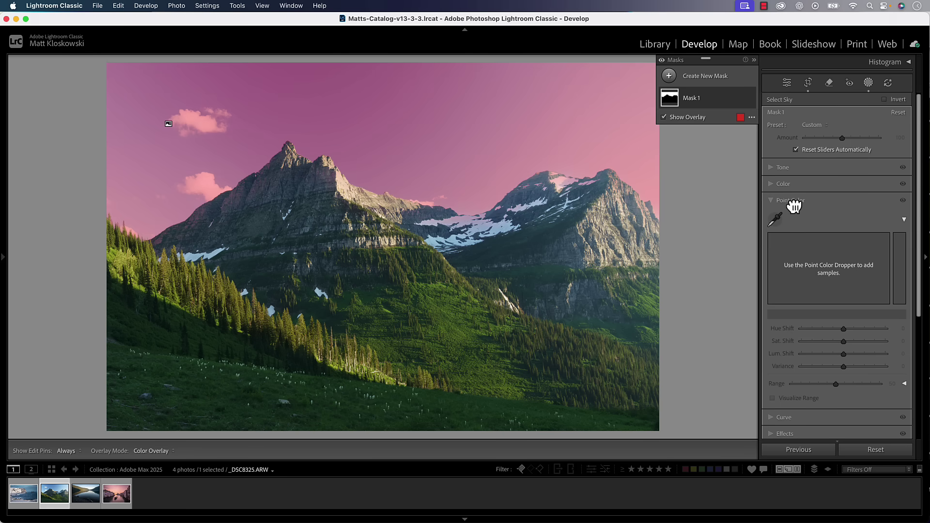
left_click(789, 201)
left_click(773, 202)
left_click(775, 219)
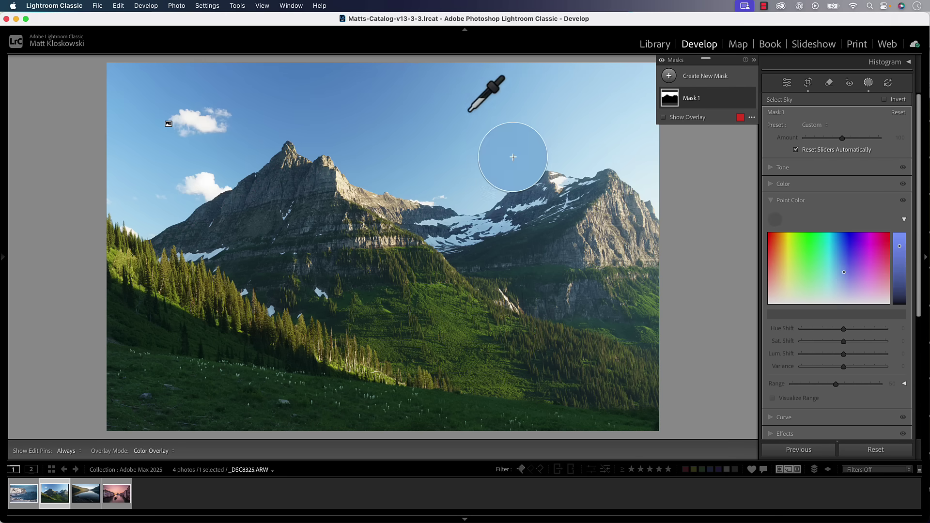
left_click(441, 119)
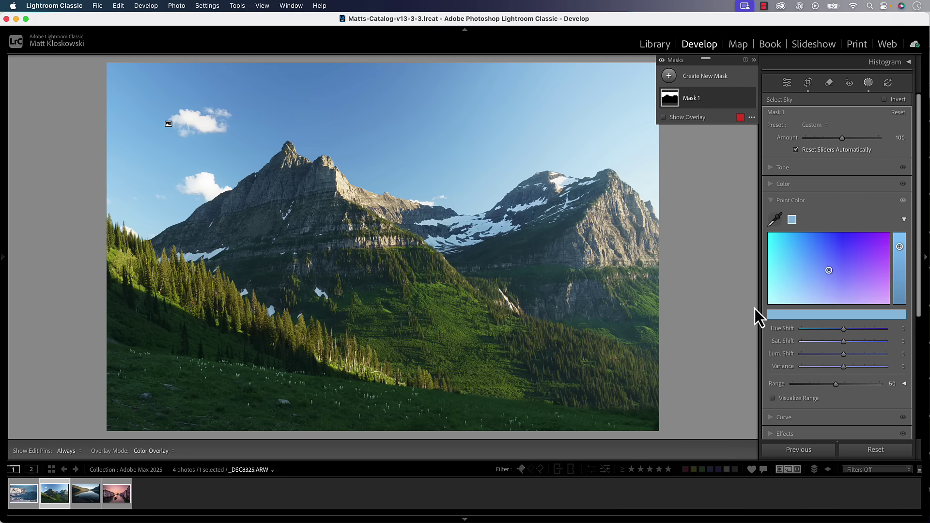
- Try the mask's Variance between -100 and 100, settling at -72
left_click_drag(845, 368, 779, 367)
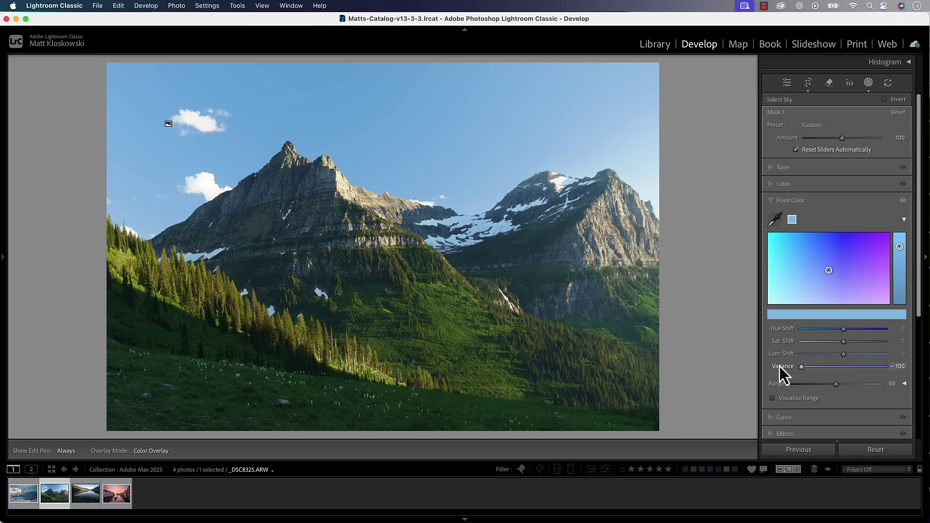
left_click_drag(801, 367, 835, 371)
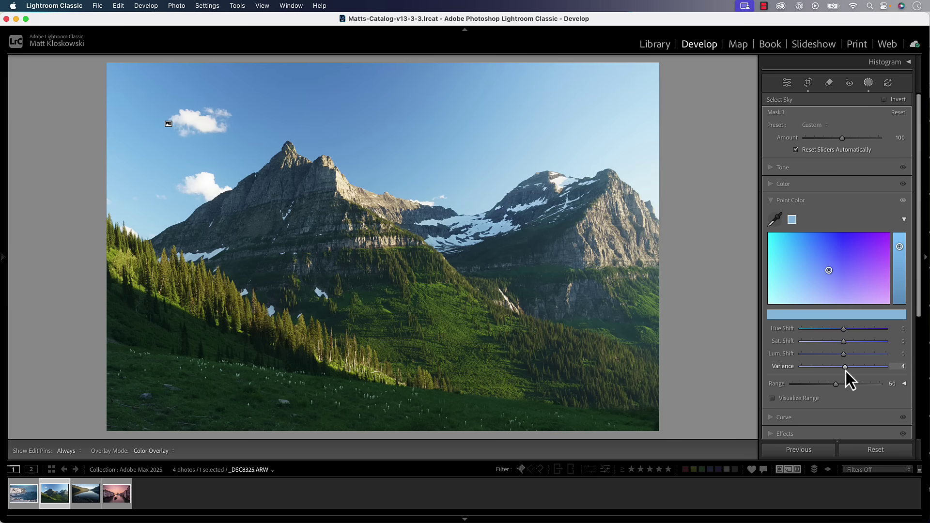
left_click_drag(846, 371, 891, 369)
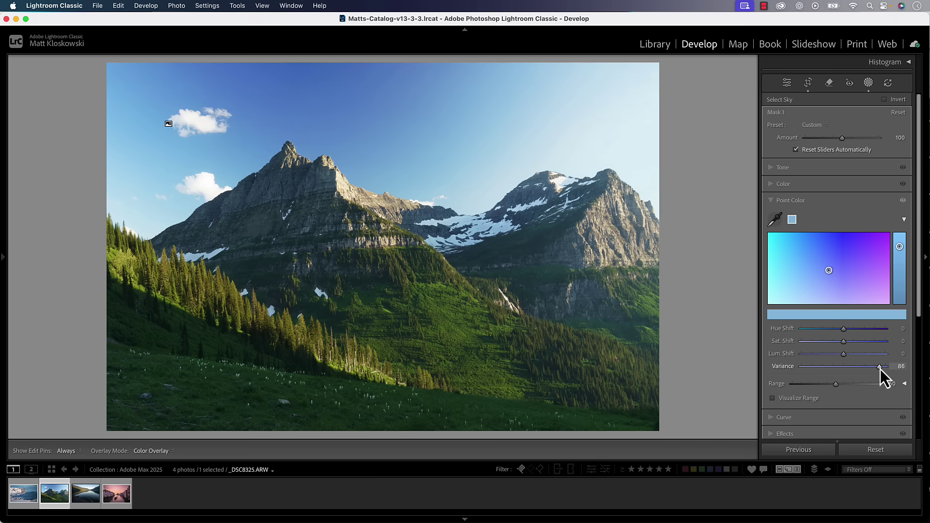
mouse_move(856, 373)
left_mouse_down()
mouse_move(892, 372)
mouse_move(796, 369)
mouse_move(841, 370)
left_mouse_up()
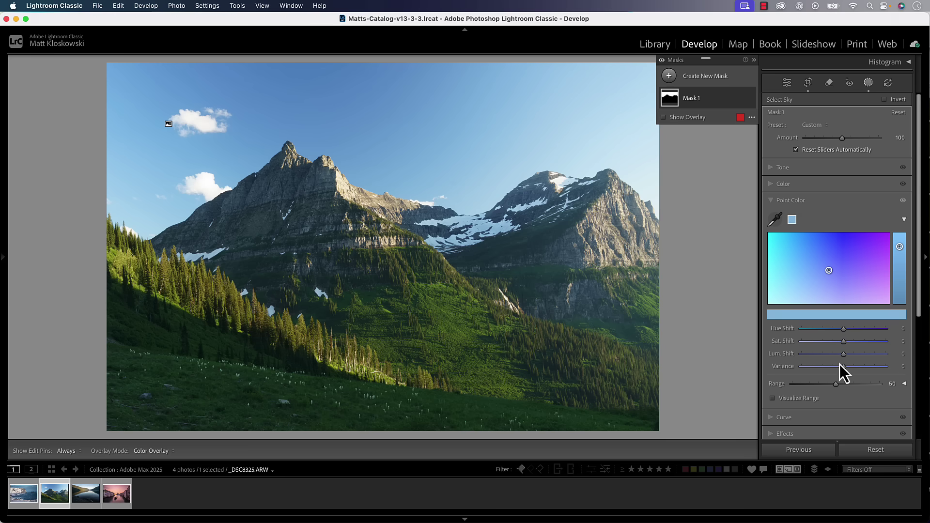
left_click_drag(842, 367, 811, 369)
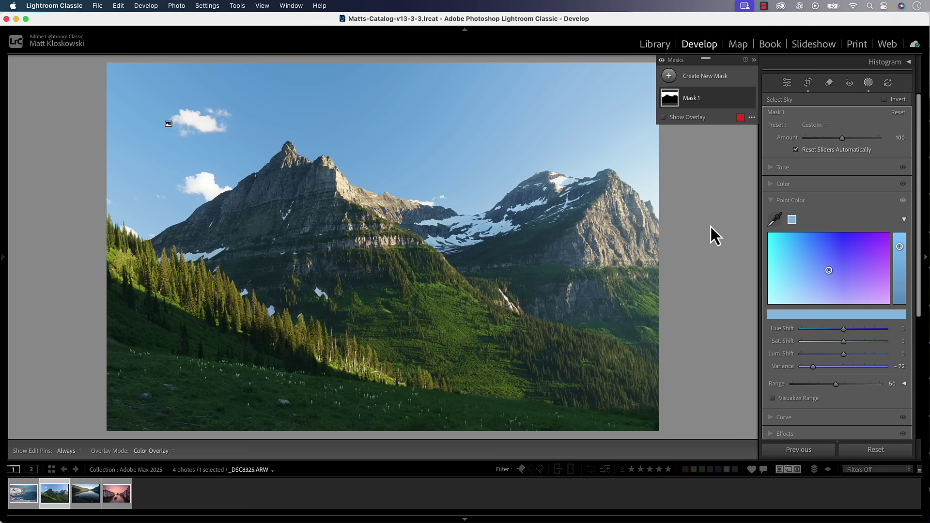
- Add Mask 2 via Select Sky, sample the sky colour, and set Sat. Shift to 38
left_click(699, 77)
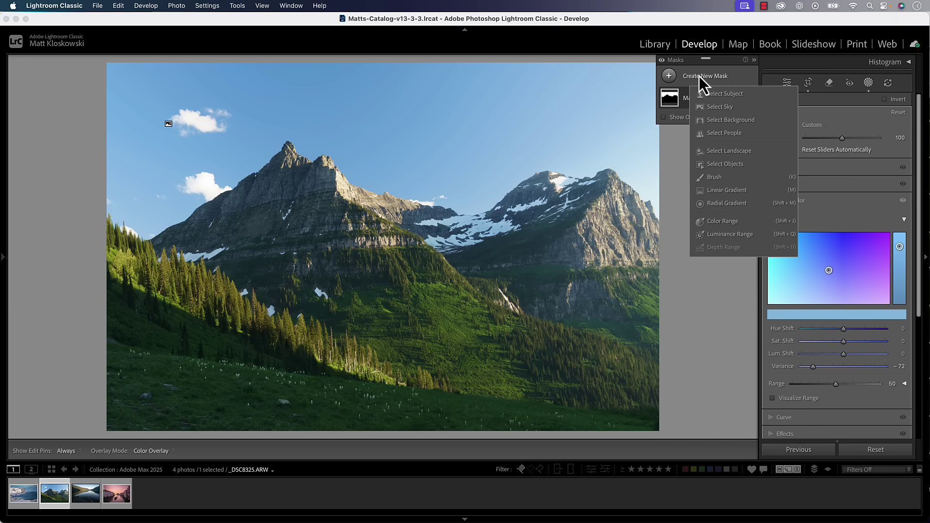
left_click(723, 105)
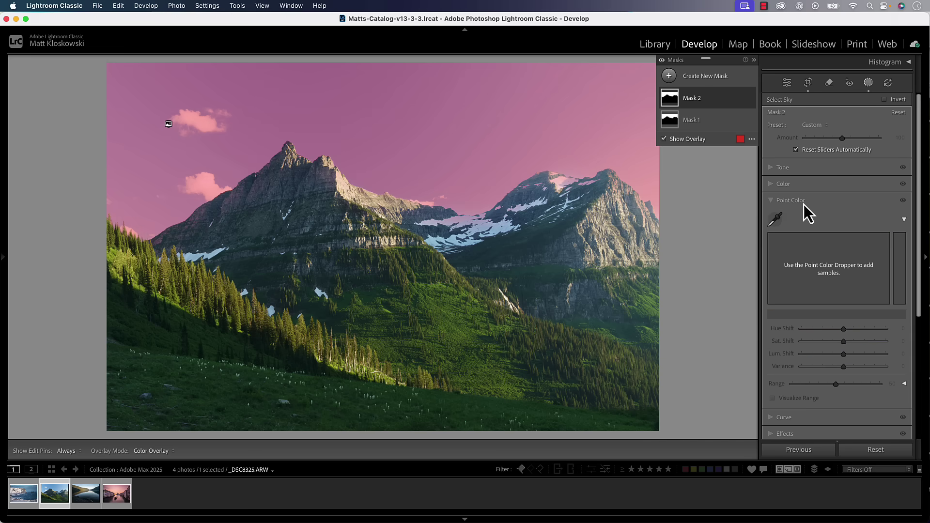
left_click(778, 220)
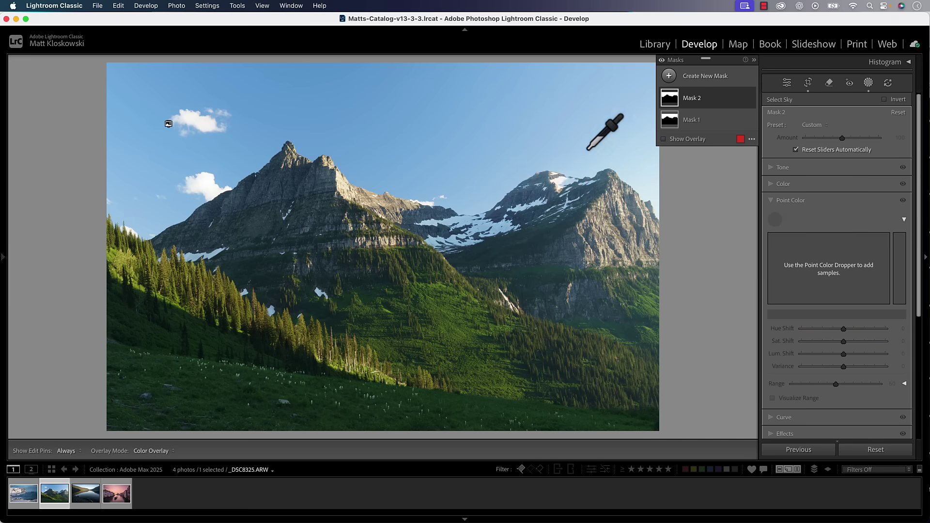
left_click(594, 148)
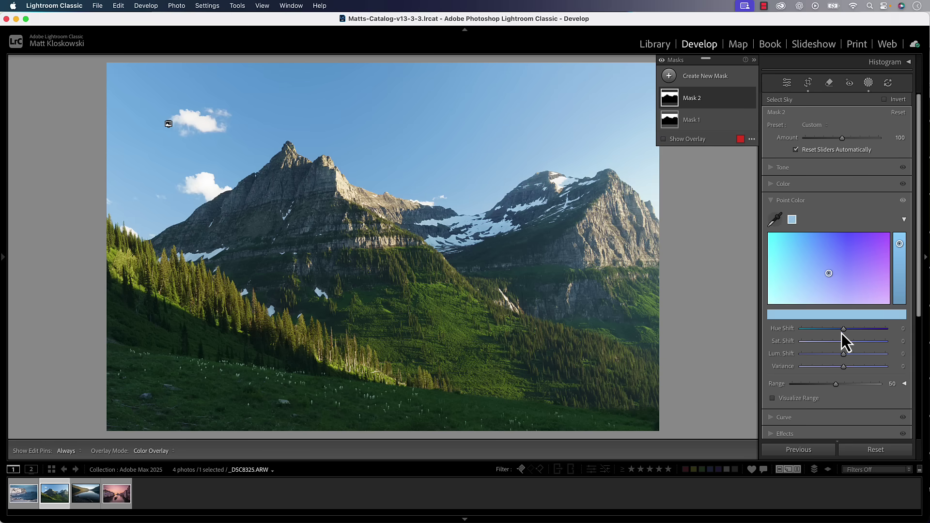
mouse_move(843, 341)
left_mouse_down()
mouse_move(861, 341)
mouse_move(846, 343)
left_mouse_up()
- Open the lake photo and bring up Dust removal in the Remove panel
left_click(91, 493)
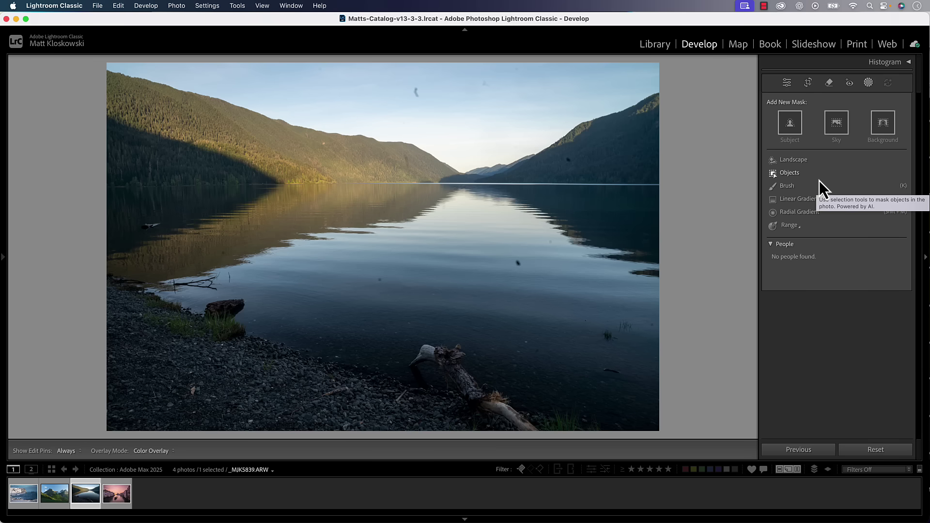
left_click(828, 83)
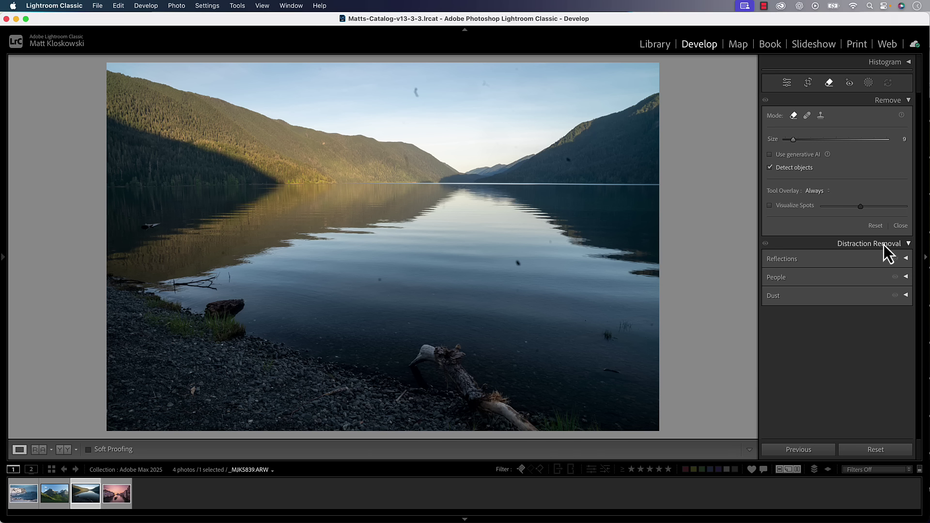
left_click(905, 297)
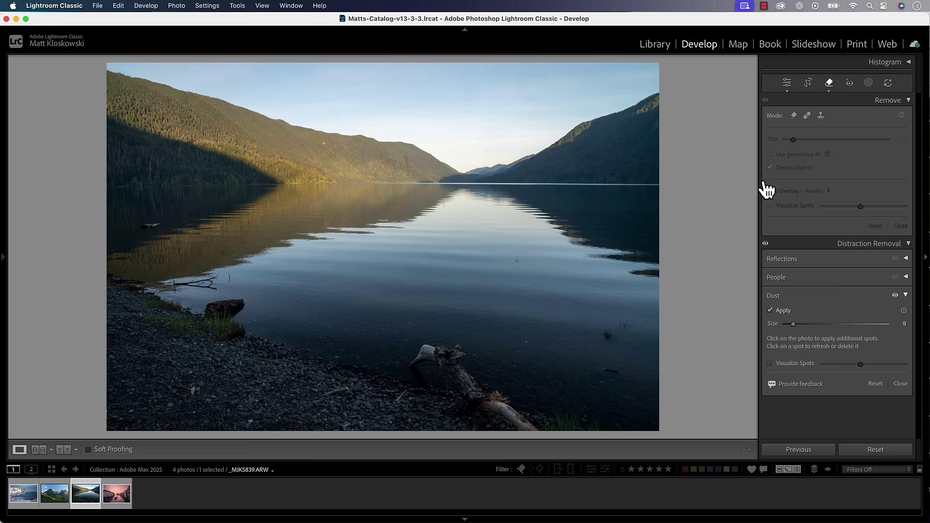
- Inspect dust with Visualize Spots, adjusting its slider, then turn visualization off
left_click(769, 364)
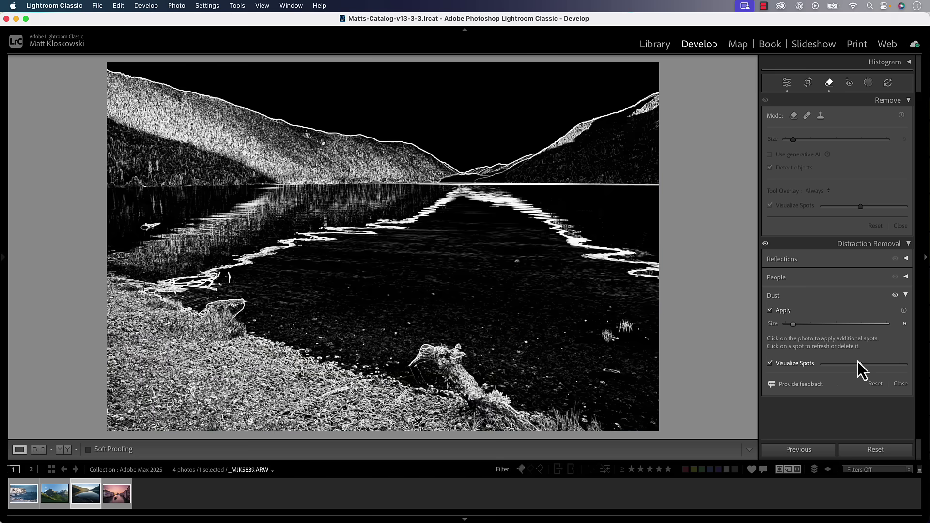
mouse_move(858, 363)
left_mouse_down()
mouse_move(878, 369)
mouse_move(863, 367)
left_mouse_up()
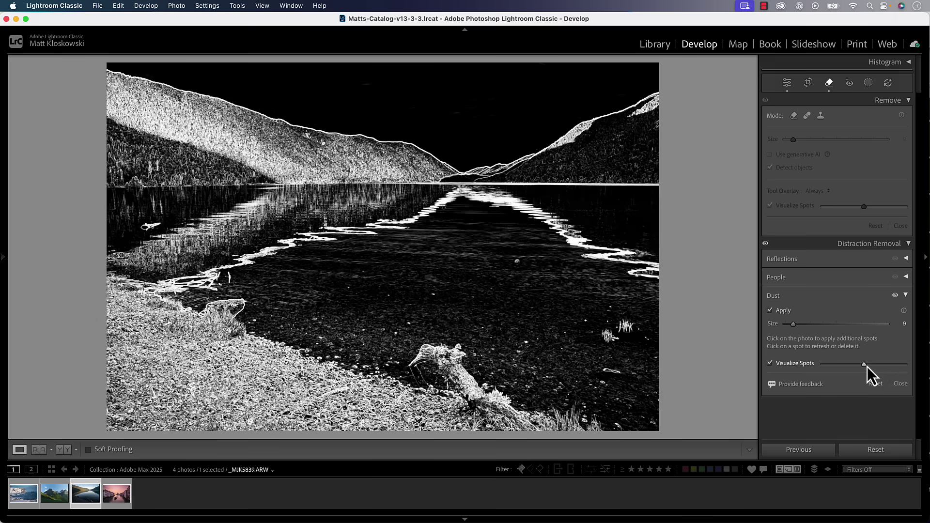
left_click(770, 364)
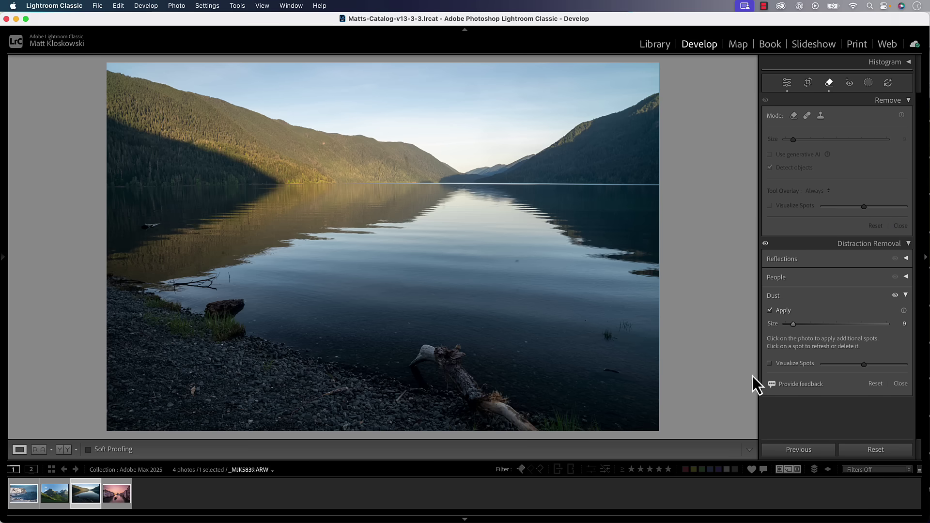
- Select the snowy coastline photo _DSC5676.ARW and open Landscape mask options, previewing then clearing Snow
left_click(22, 495)
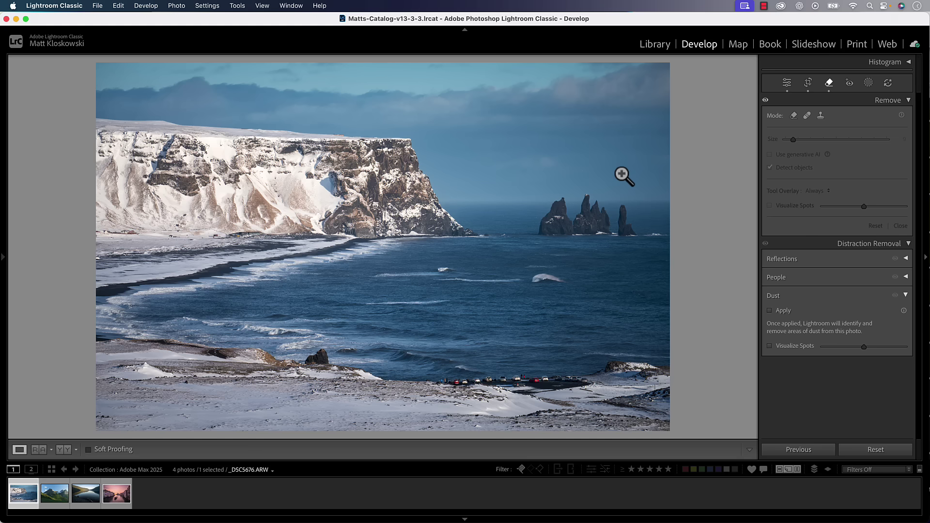
left_click(869, 83)
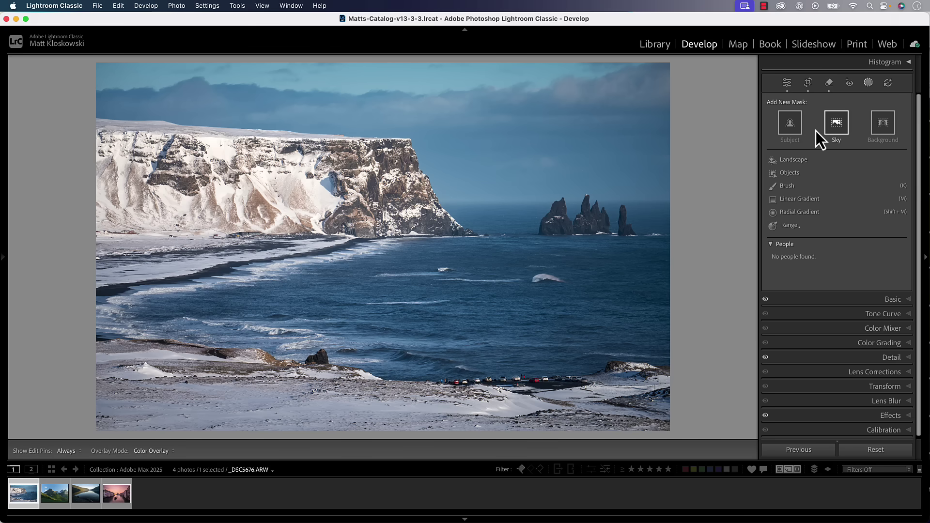
left_click(774, 163)
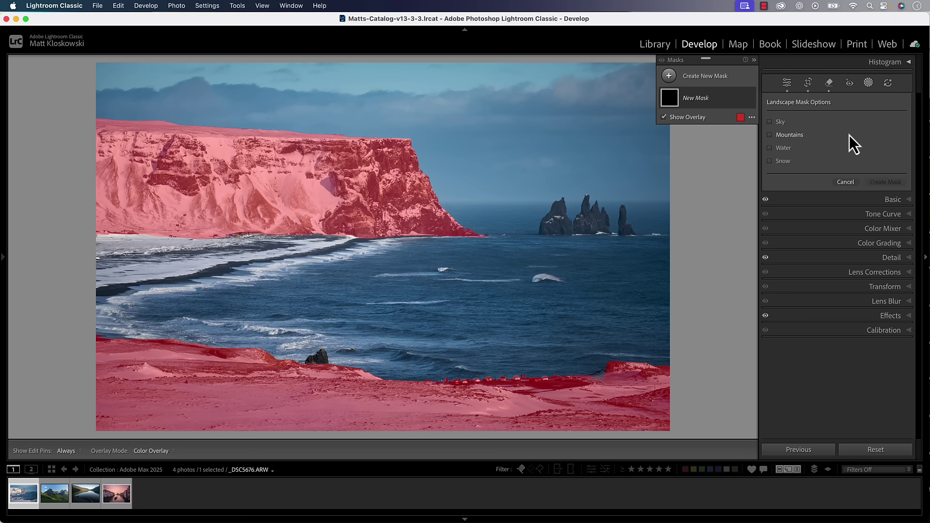
left_click(785, 163)
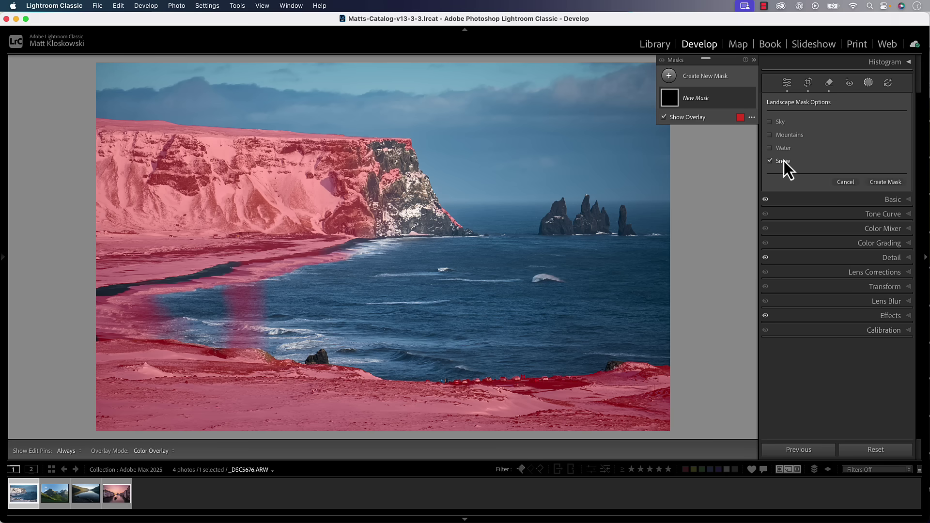
left_click(784, 161)
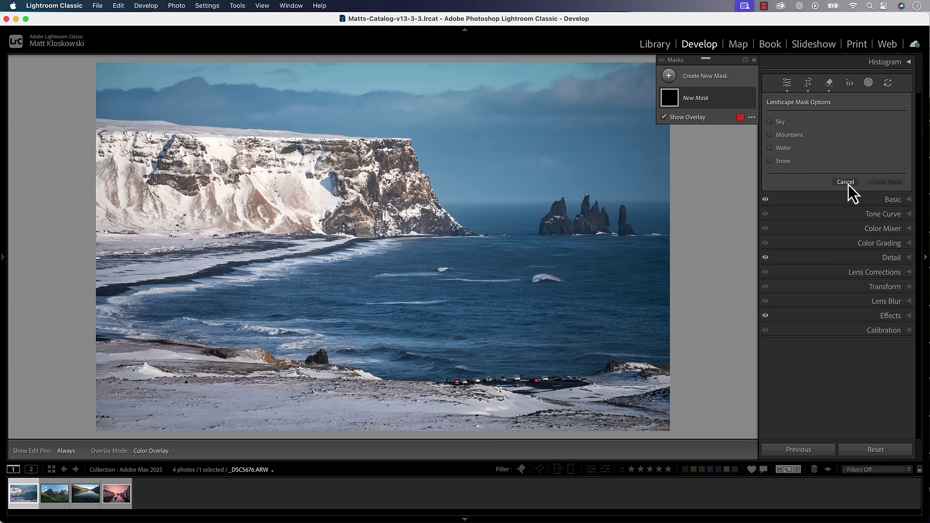
- Cancel the landscape mask
left_click(845, 182)
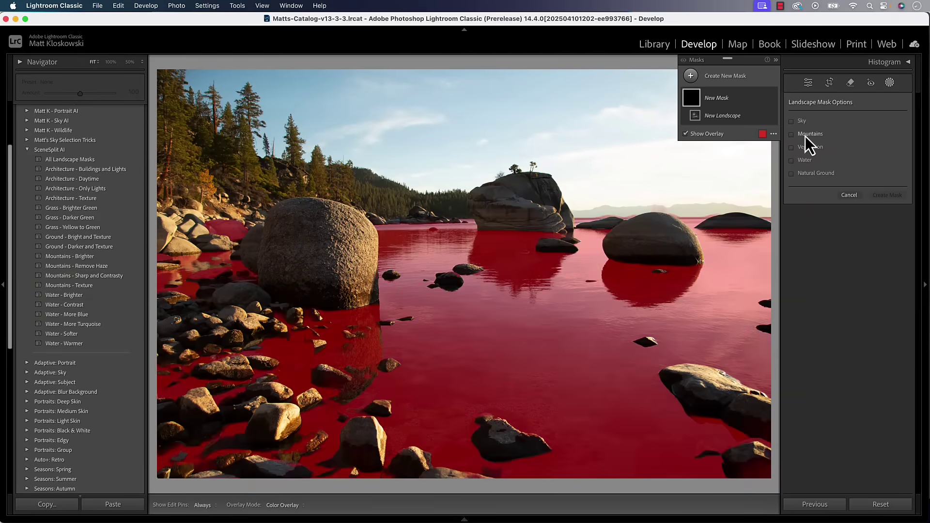
- Create the five landscape masks, subtract Vegetation from Mountains, and cool Water to temperature -13
left_click(792, 184)
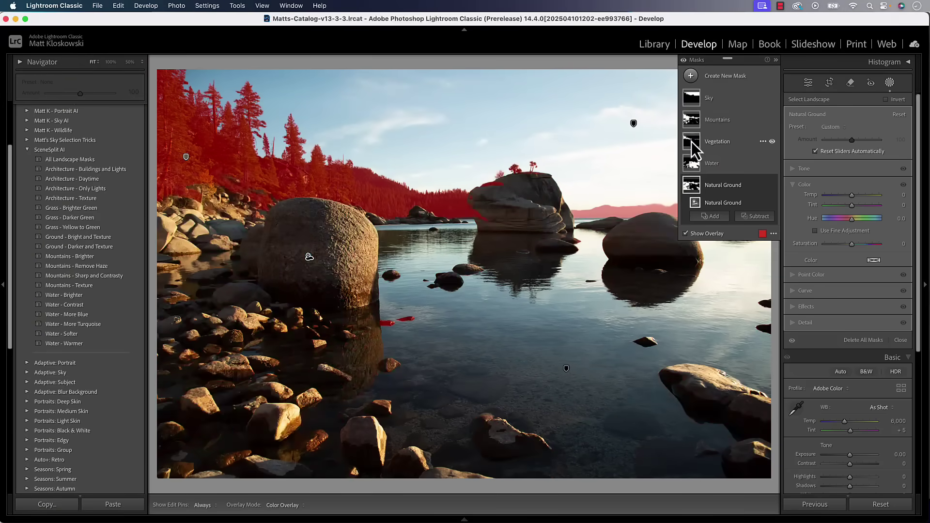
left_click(717, 119)
left_click(754, 164)
left_click(765, 201)
left_click(805, 155)
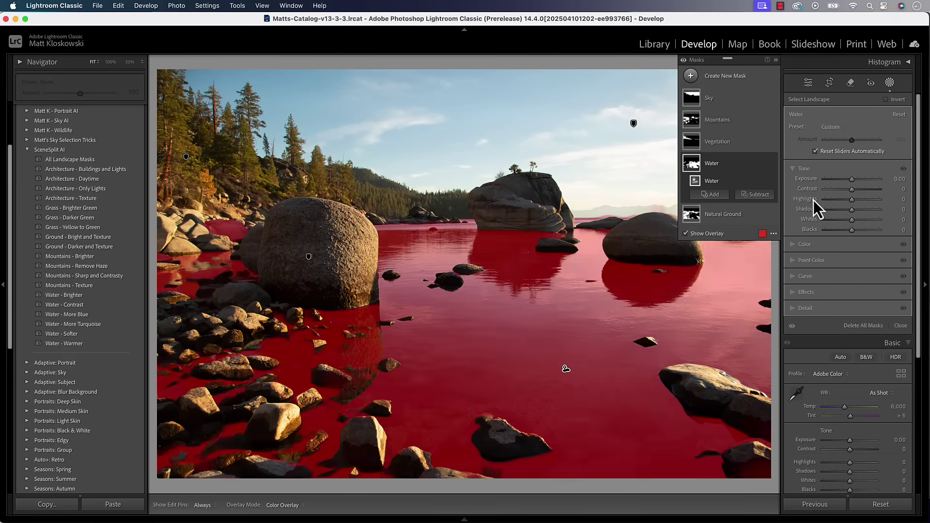
left_click_drag(813, 199, 848, 196)
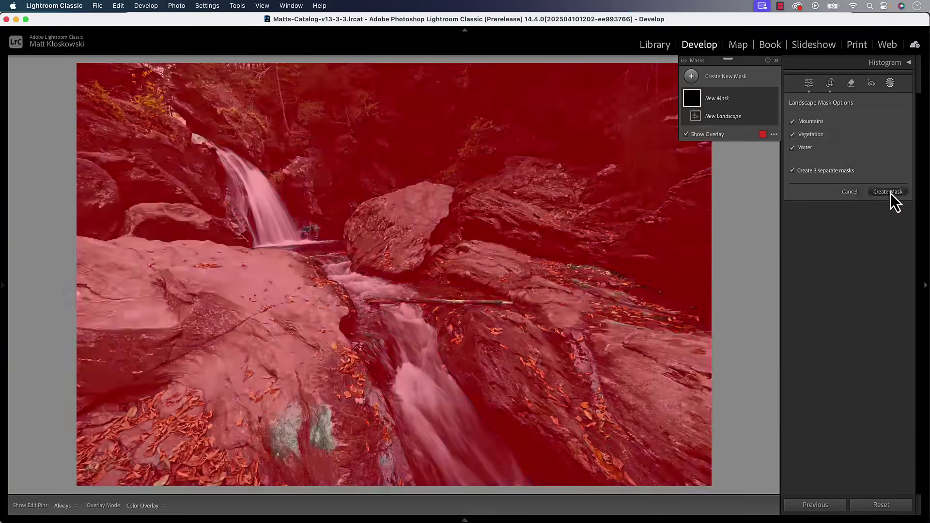
- Create Mountains, Vegetation and Water masks on the waterfall photo, then finish masking
left_click(891, 193)
left_click(693, 121)
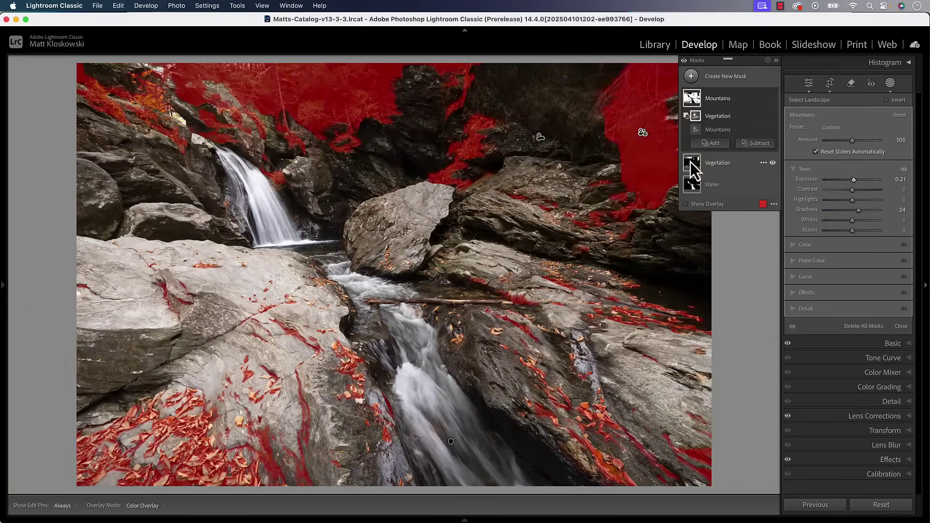
left_click(754, 152)
left_click(847, 292)
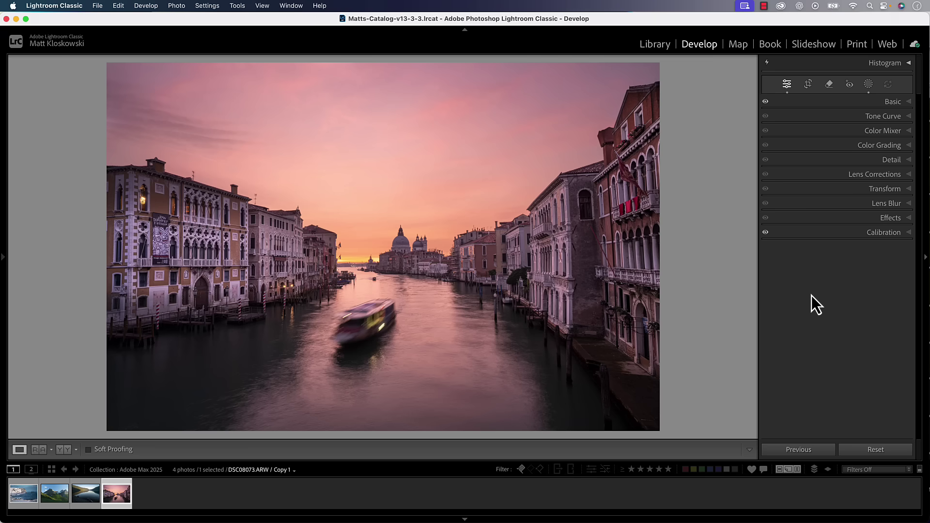
- Paint a freehand removal on the canal water with Detect objects off, then re-enable it
left_click(830, 85)
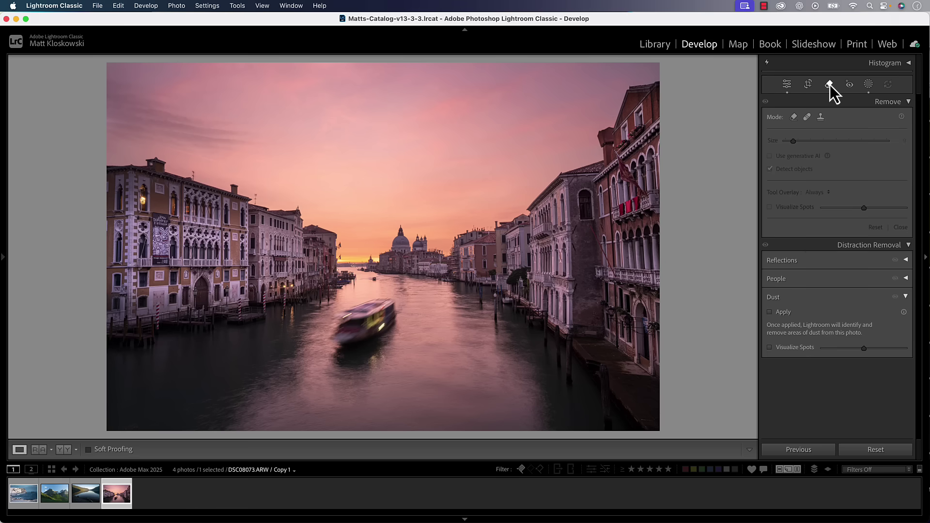
left_click(794, 120)
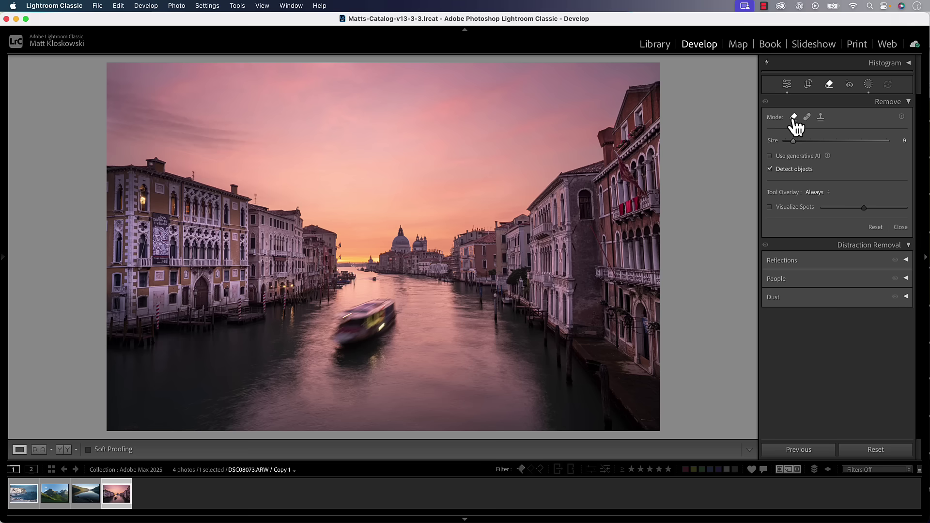
left_click(773, 173)
mouse_move(455, 305)
left_mouse_down()
mouse_move(443, 324)
mouse_move(472, 365)
mouse_move(451, 332)
mouse_move(447, 346)
mouse_move(461, 328)
mouse_move(478, 336)
left_mouse_up()
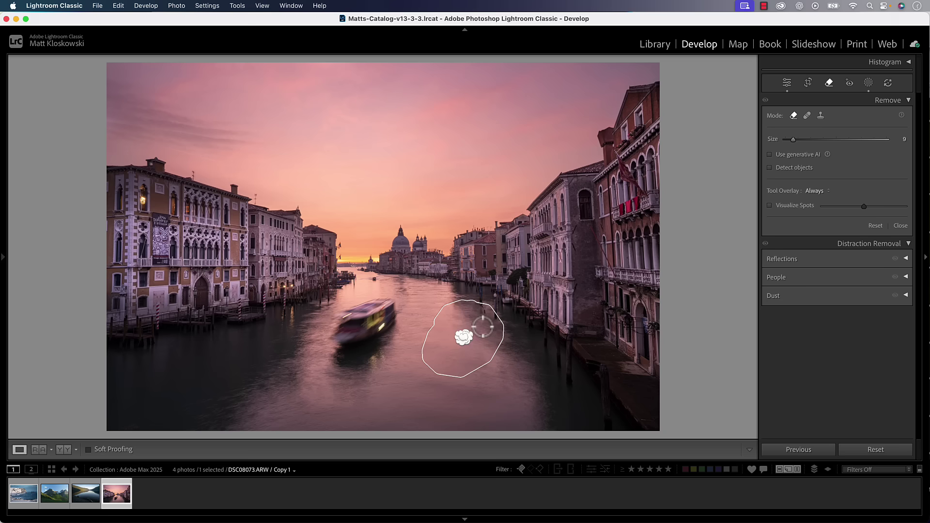
left_click(789, 167)
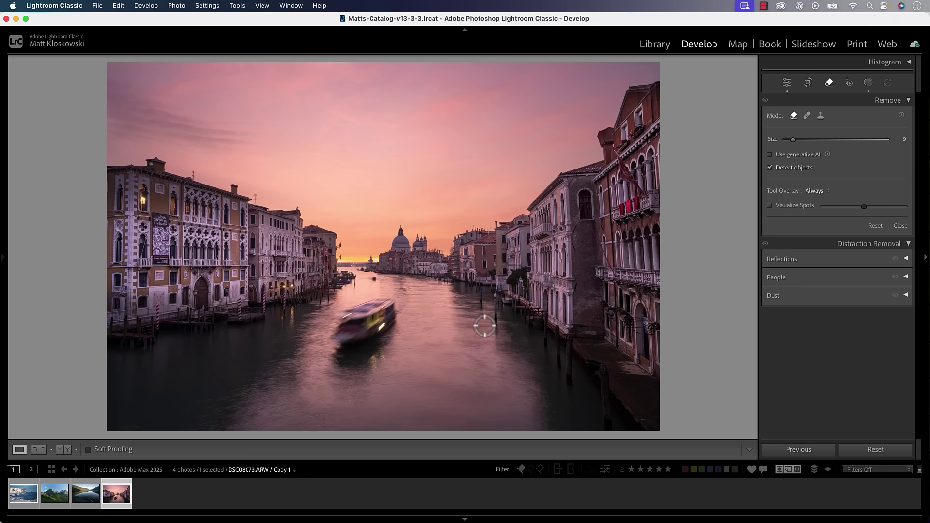
mouse_move(395, 308)
left_mouse_down()
mouse_move(375, 336)
mouse_move(339, 340)
mouse_move(339, 315)
mouse_move(360, 303)
mouse_move(385, 303)
mouse_move(390, 313)
mouse_move(363, 329)
mouse_move(377, 308)
mouse_move(351, 318)
mouse_move(371, 318)
mouse_move(354, 314)
mouse_move(351, 335)
mouse_move(356, 311)
mouse_move(360, 318)
mouse_move(330, 338)
mouse_move(395, 317)
left_mouse_up()
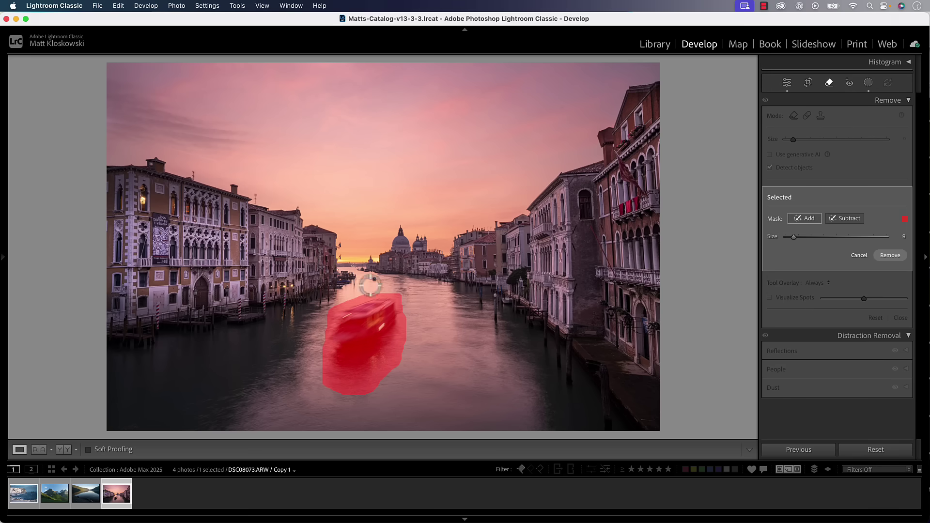
left_click(890, 256)
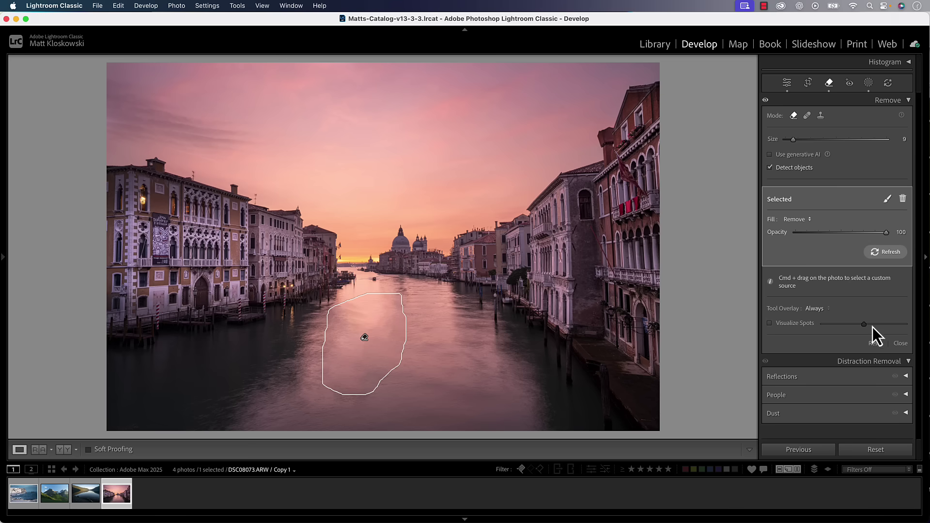
left_click(877, 344)
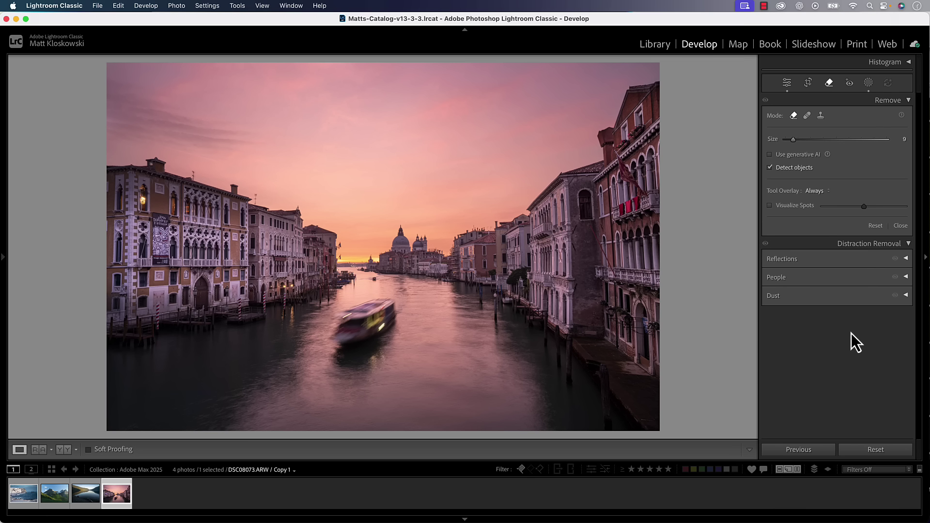
- Show the Doctor Shoot folder's 703 photos in the Library grid
left_click(650, 45)
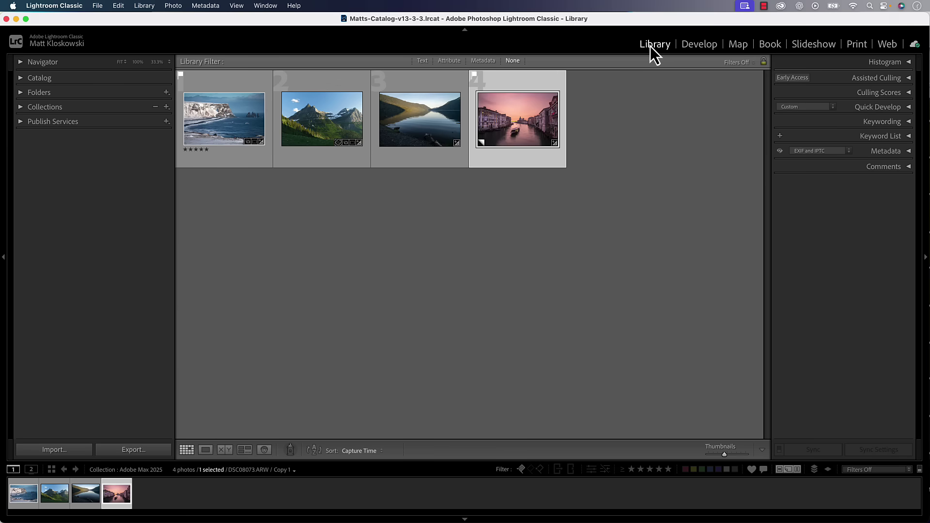
left_click(45, 93)
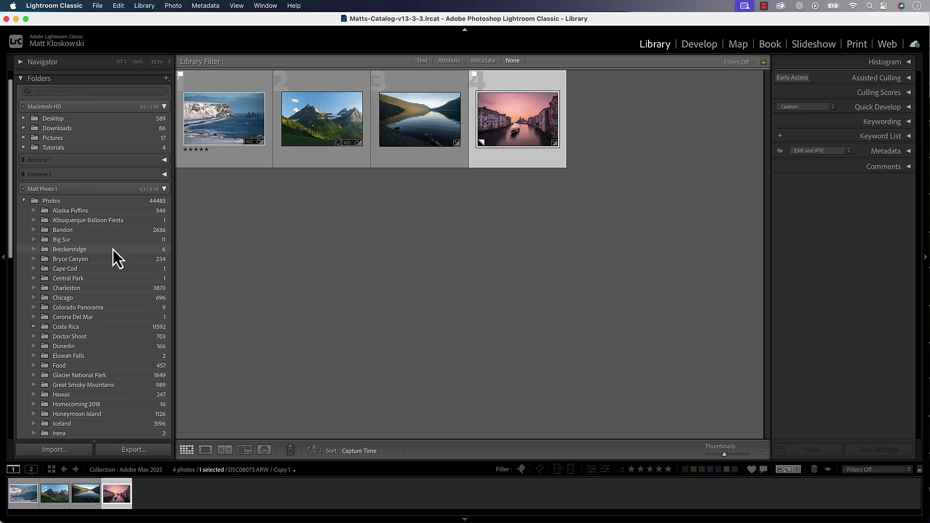
scroll(113, 249, "down", 5)
scroll(113, 249, "down", 2)
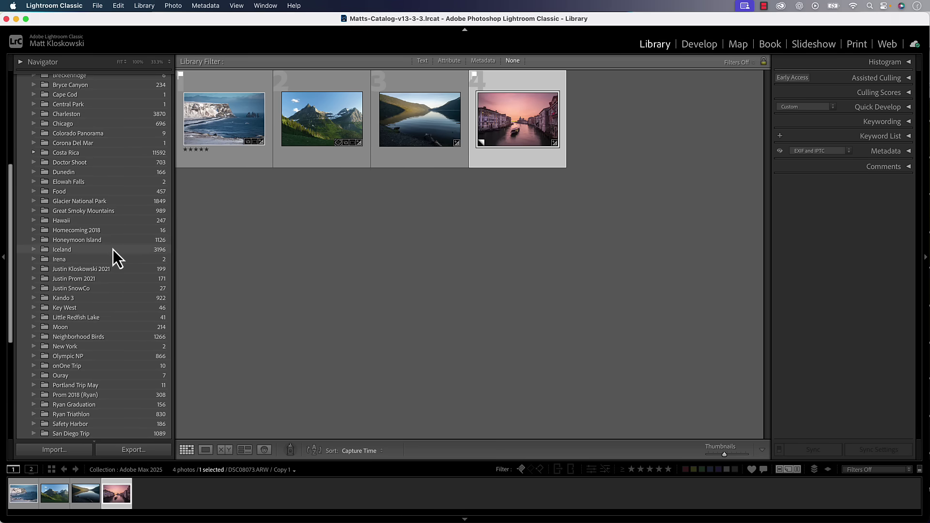
scroll(113, 249, "up", 1)
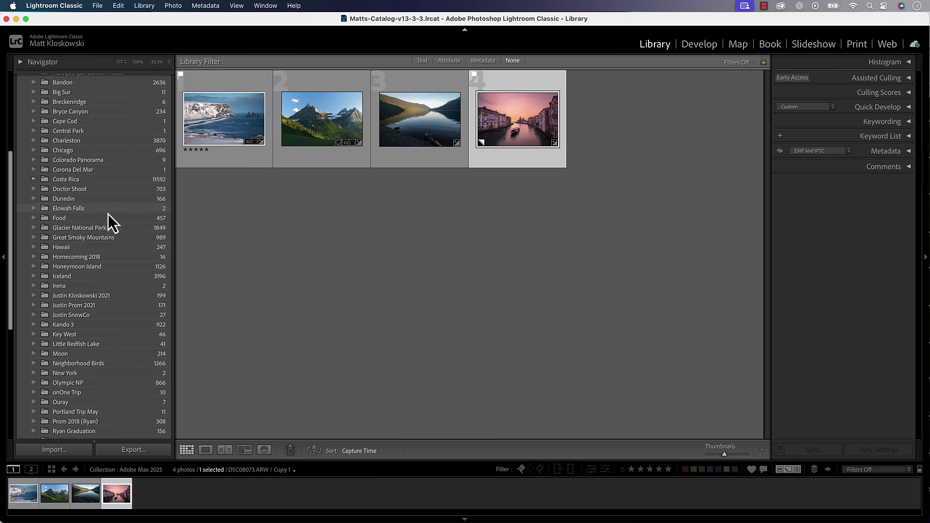
left_click(98, 191)
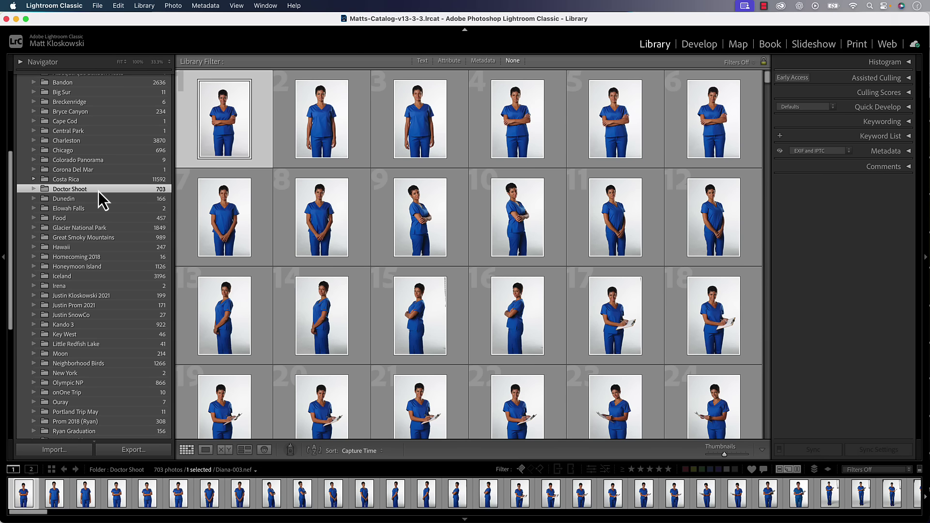
- Shrink the thumbnails and hide the left panel for a full-width grid
left_click(715, 455)
left_click_drag(716, 458, 716, 455)
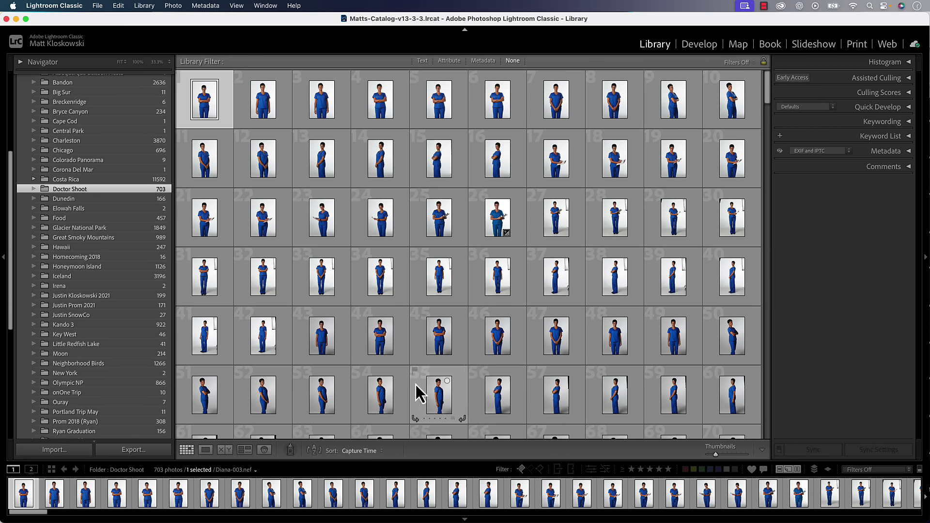
left_click(4, 260)
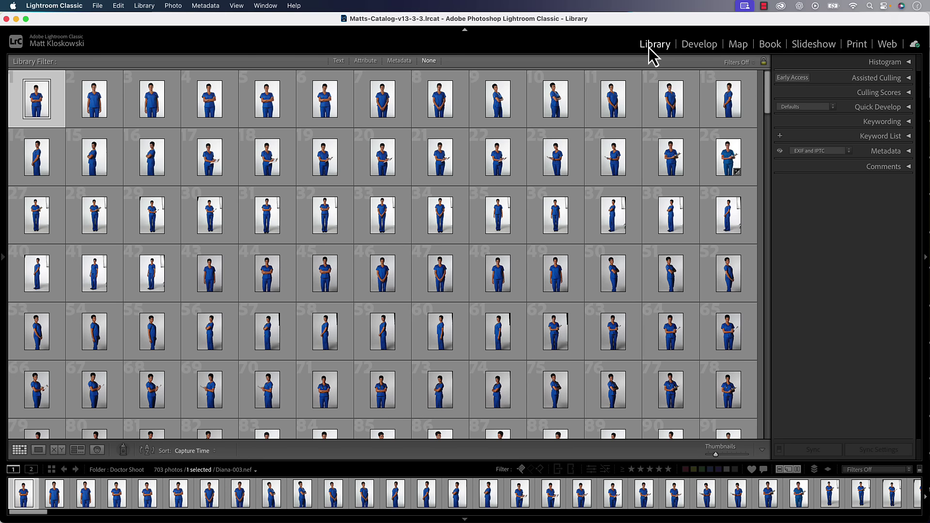
- Try Subject Focus culling, then switch to Eye Focus at sharpness 80 for 507 selects and 196 rejects
left_click(891, 78)
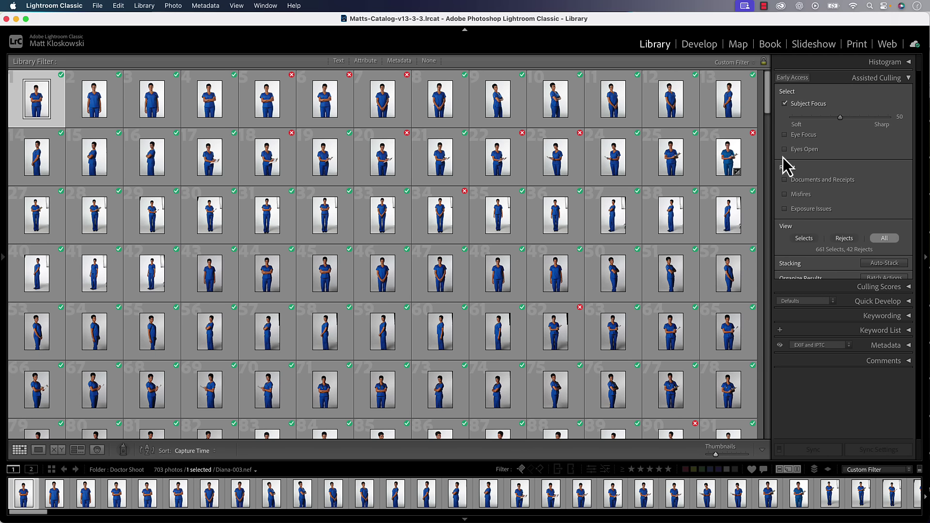
left_click(787, 103)
left_click(785, 105)
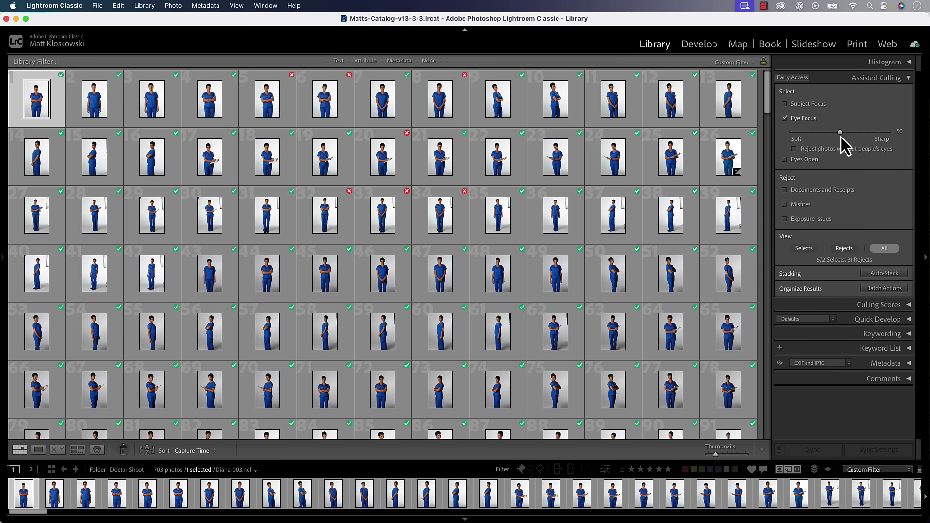
left_click_drag(840, 137, 888, 140)
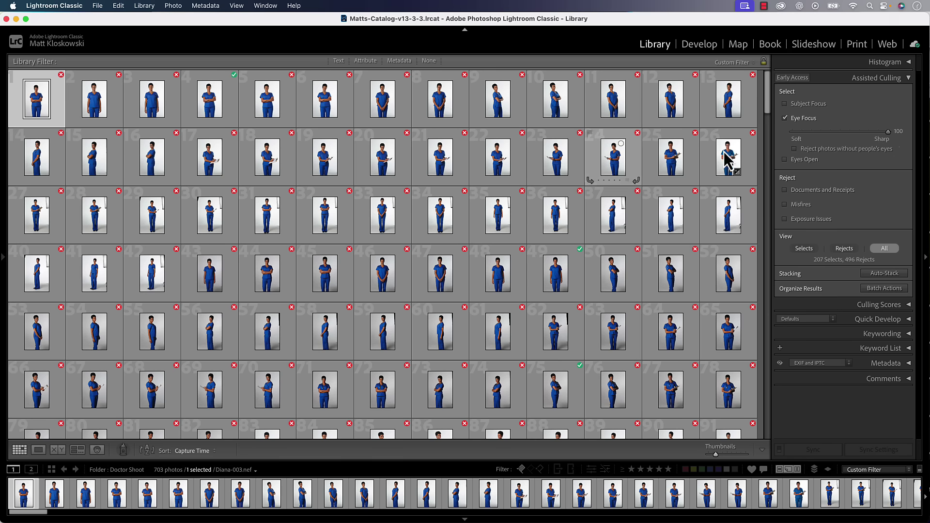
left_click_drag(888, 132, 870, 136)
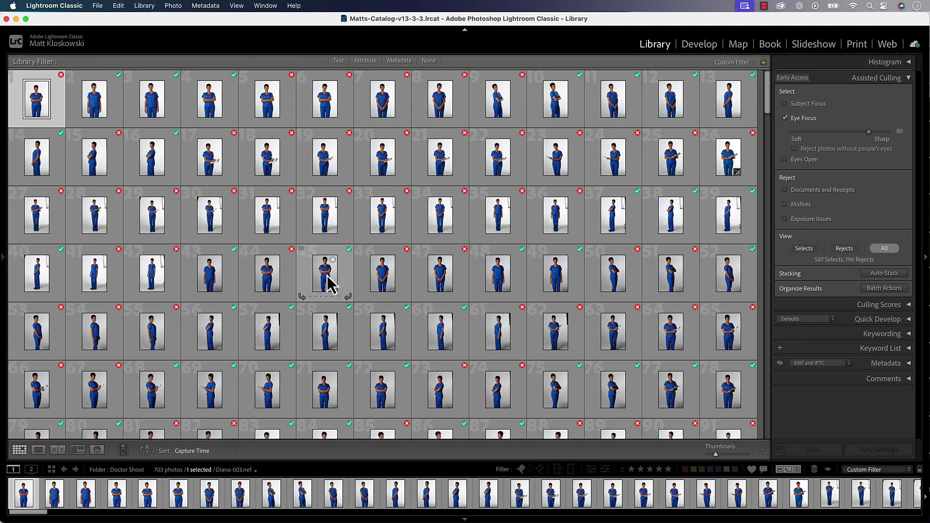
double_click(266, 280)
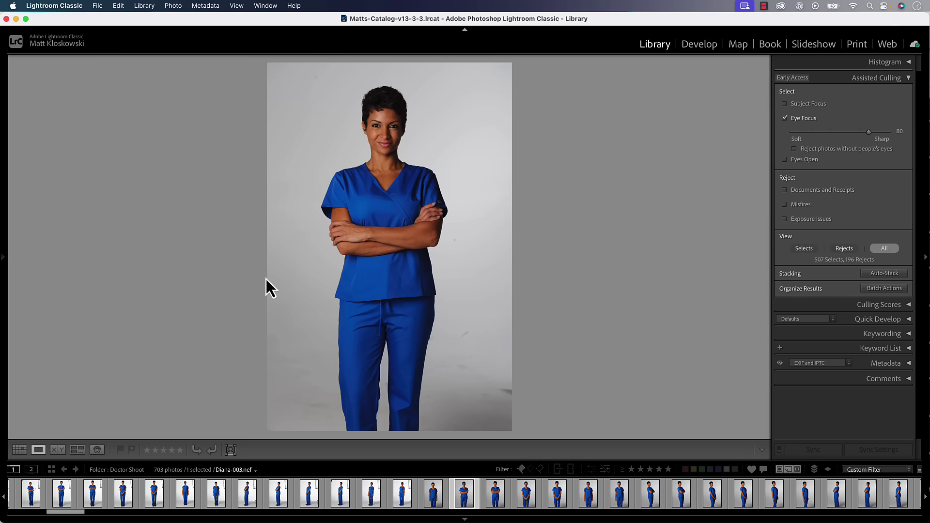
key("Right")
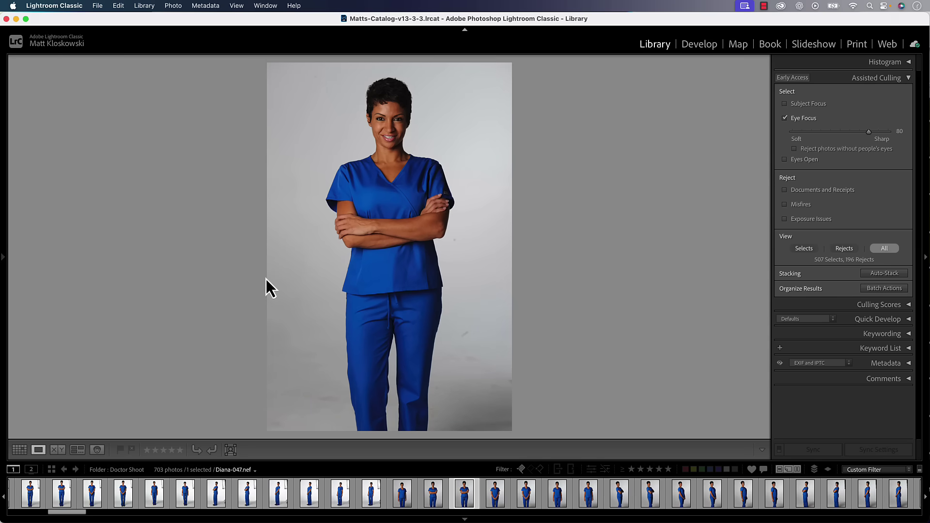
key("Left")
double_click(266, 279)
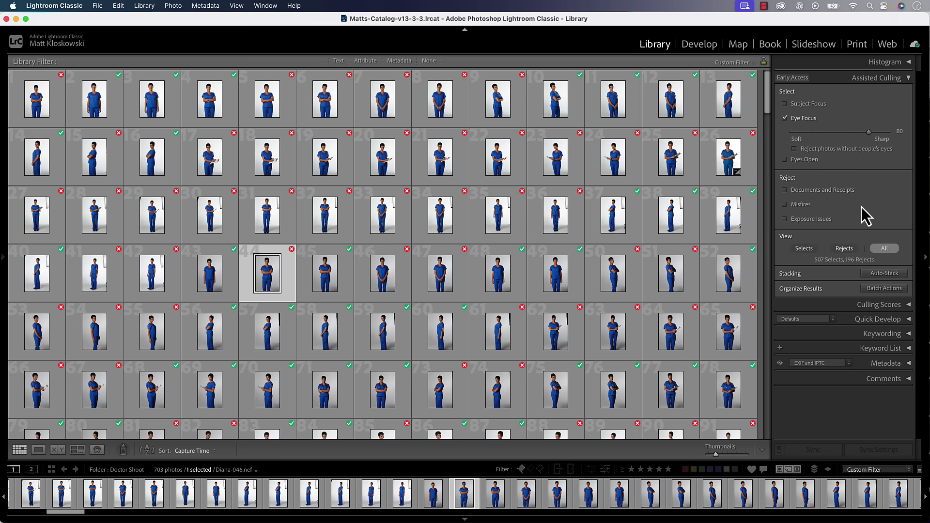
left_click(804, 249)
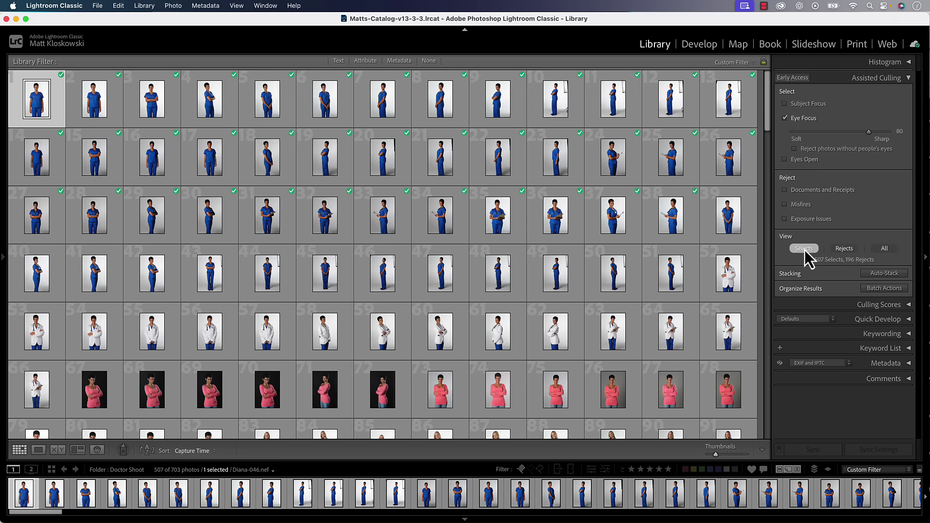
left_click(845, 249)
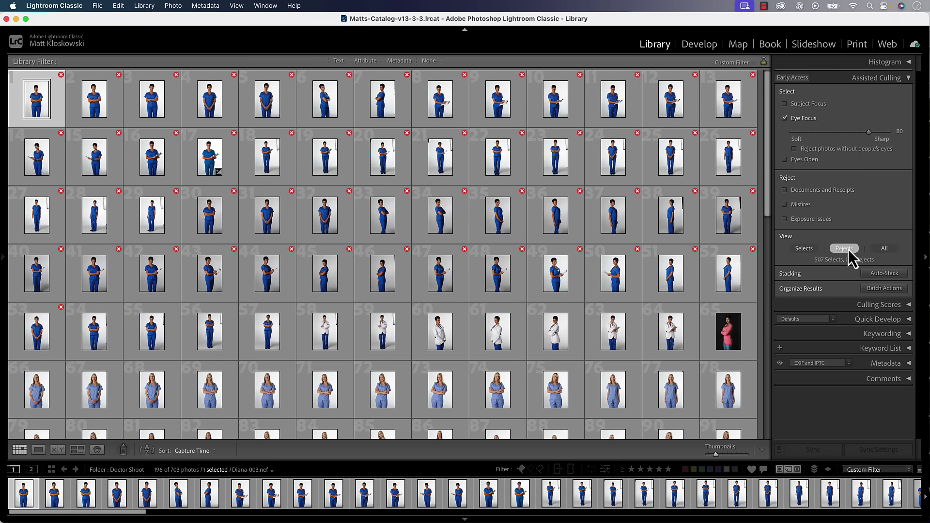
left_click(886, 249)
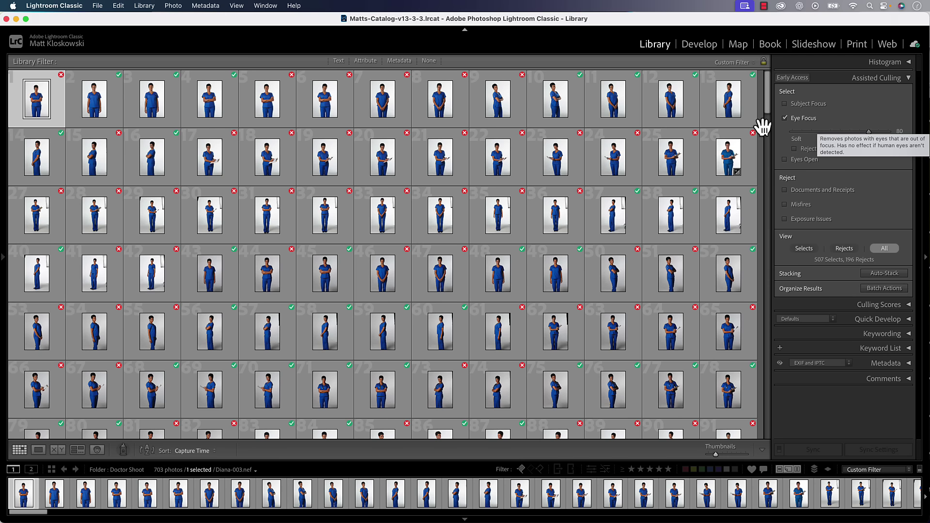
- Switch to the 41-photo Little Redfish Lake folder and open Auto-Stack under Assisted Culling
left_click(3, 263)
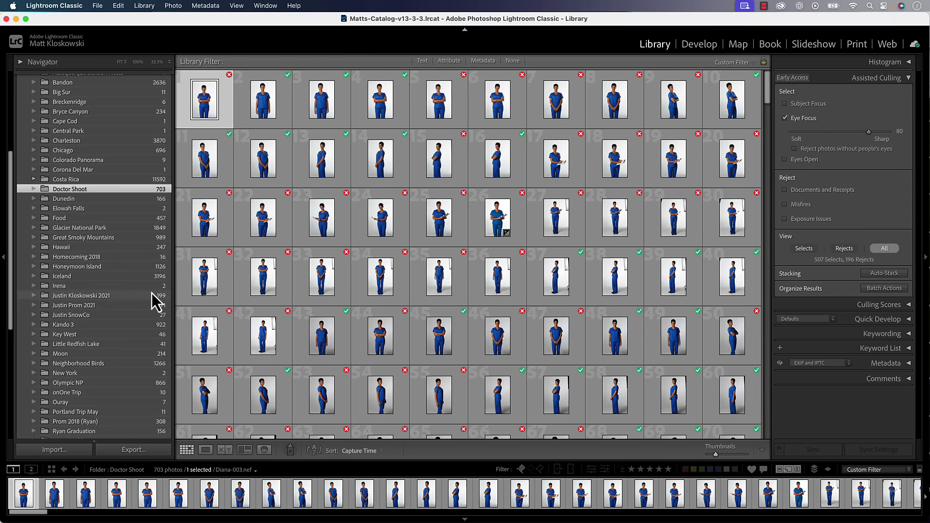
left_click(98, 344)
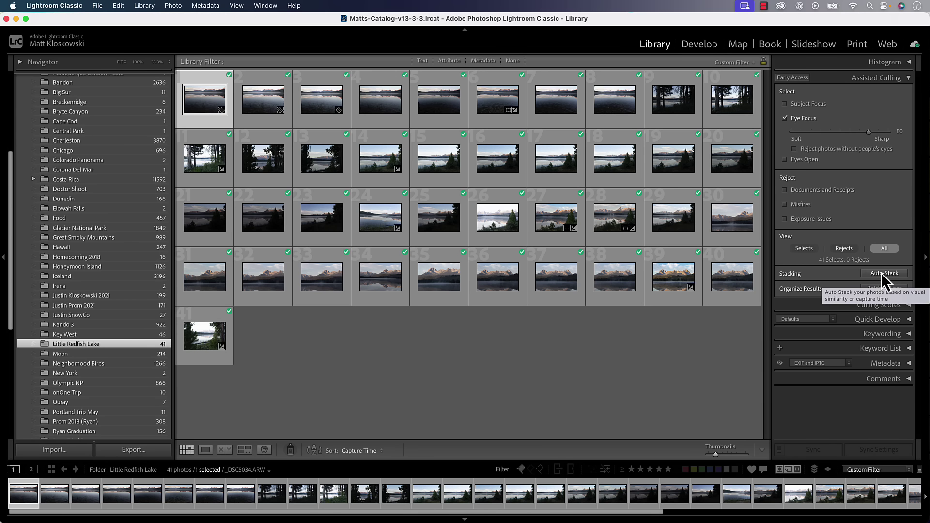
left_click(906, 78)
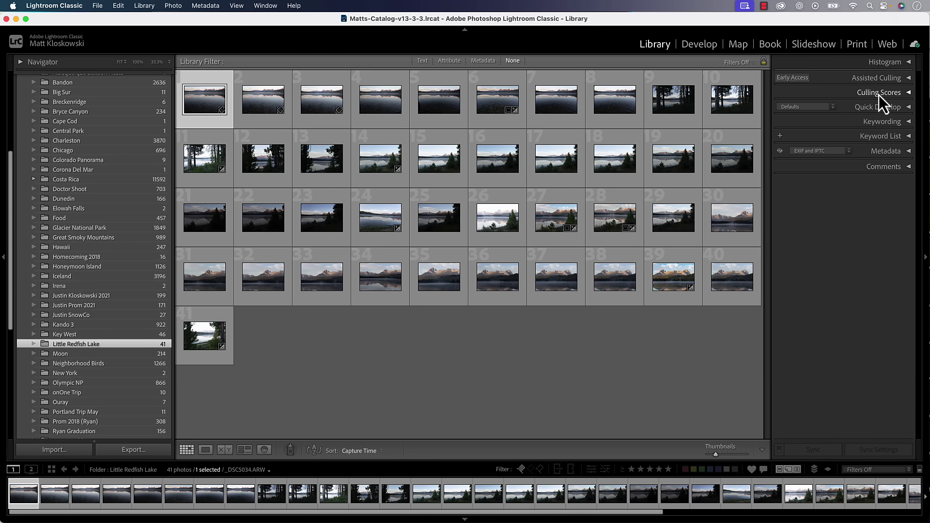
left_click(885, 79)
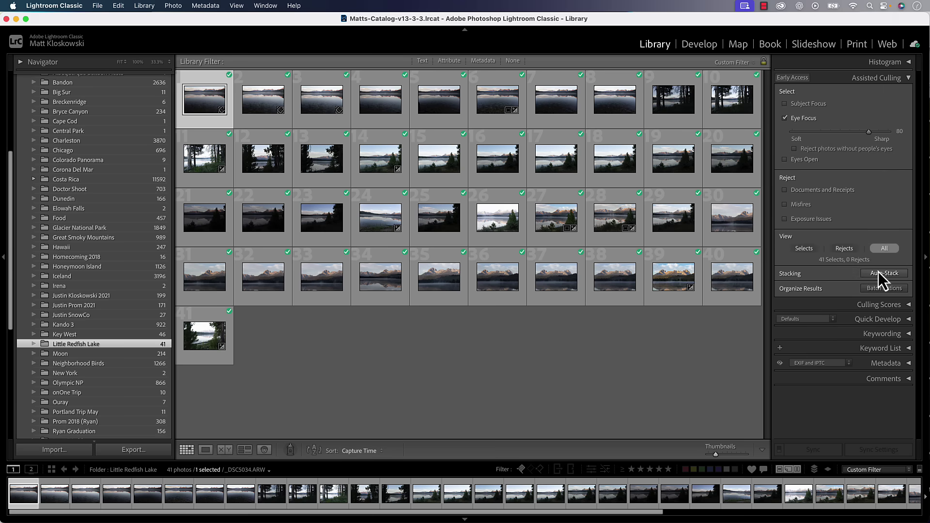
left_click(878, 273)
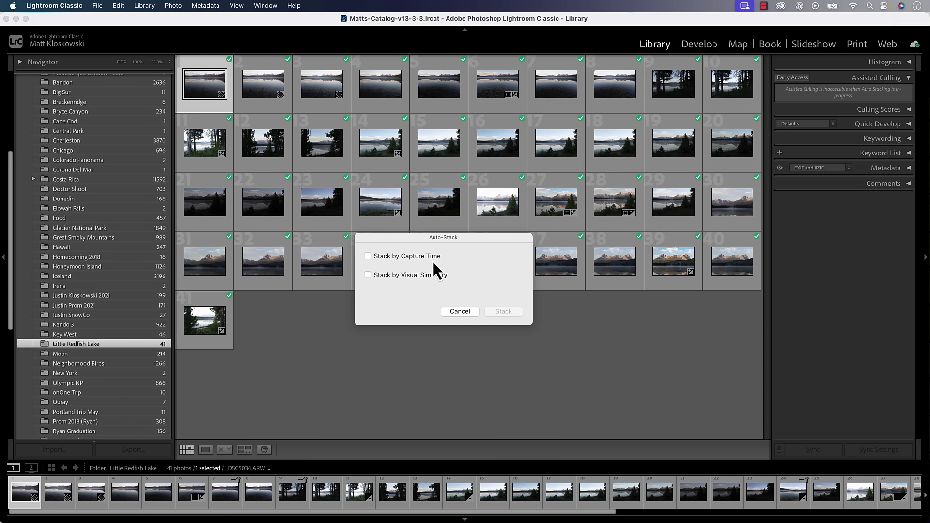
- Stack by Visual Similarity set near More Similar, previewing 6 stacks and 3 unstacked photos
left_click(404, 276)
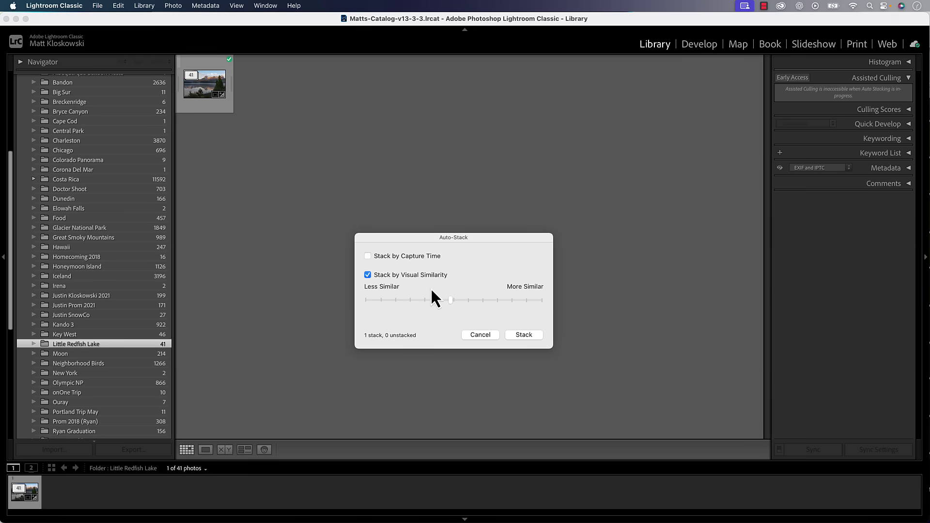
left_click_drag(450, 301, 519, 304)
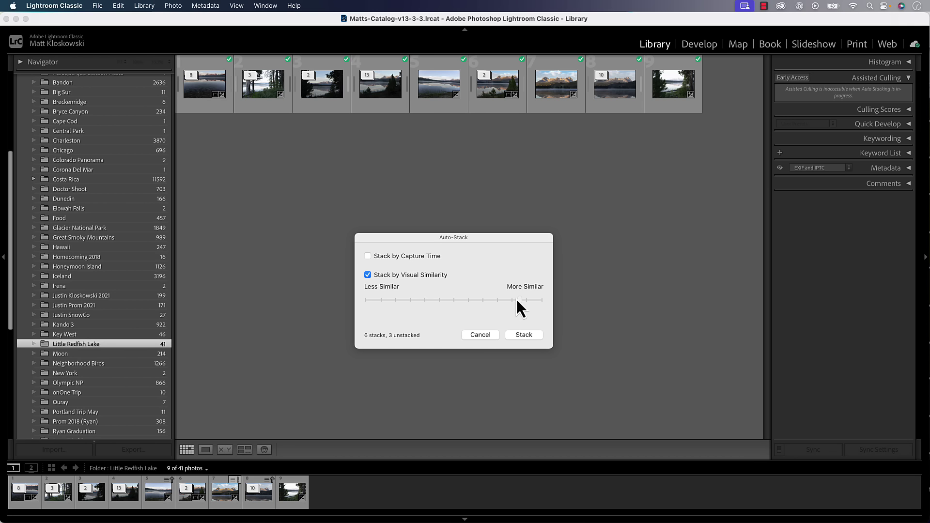
- Cancel the Auto-Stack dialog, leaving all 41 lake photos unstacked
key("Escape")
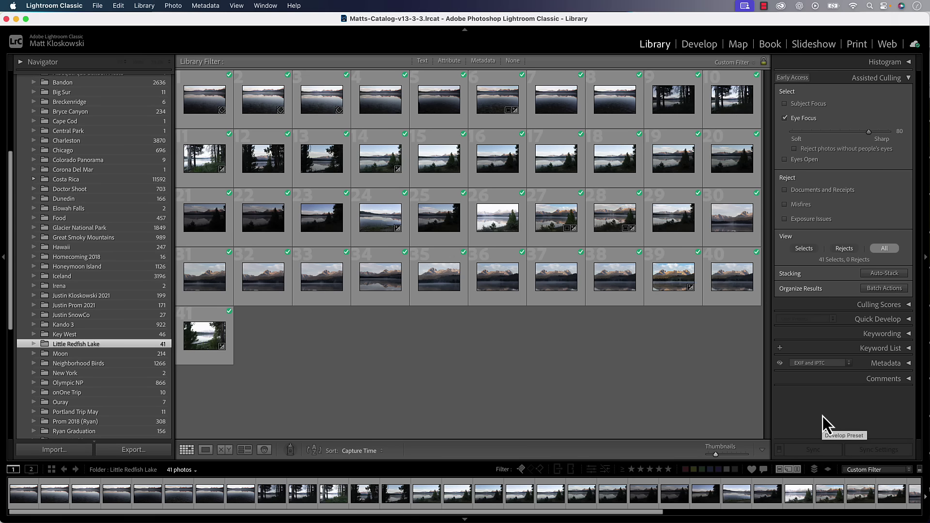